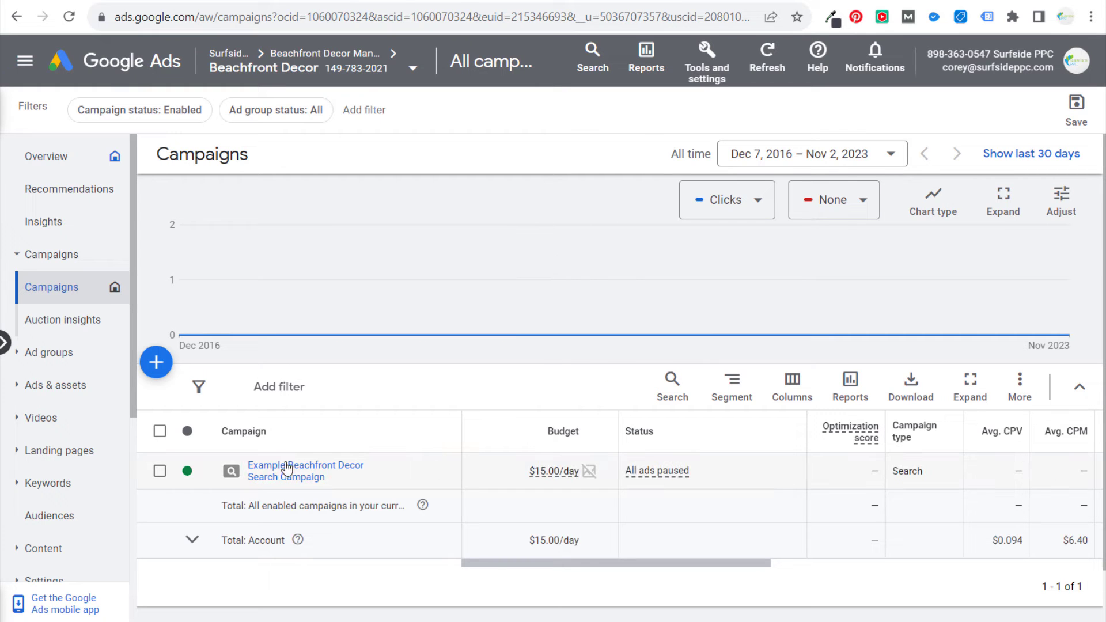
# Step: Switch to the Microsoft Advertising Campaigns page listing PPC Marketing Management and PPC Agency
pyautogui.click(568, 4)
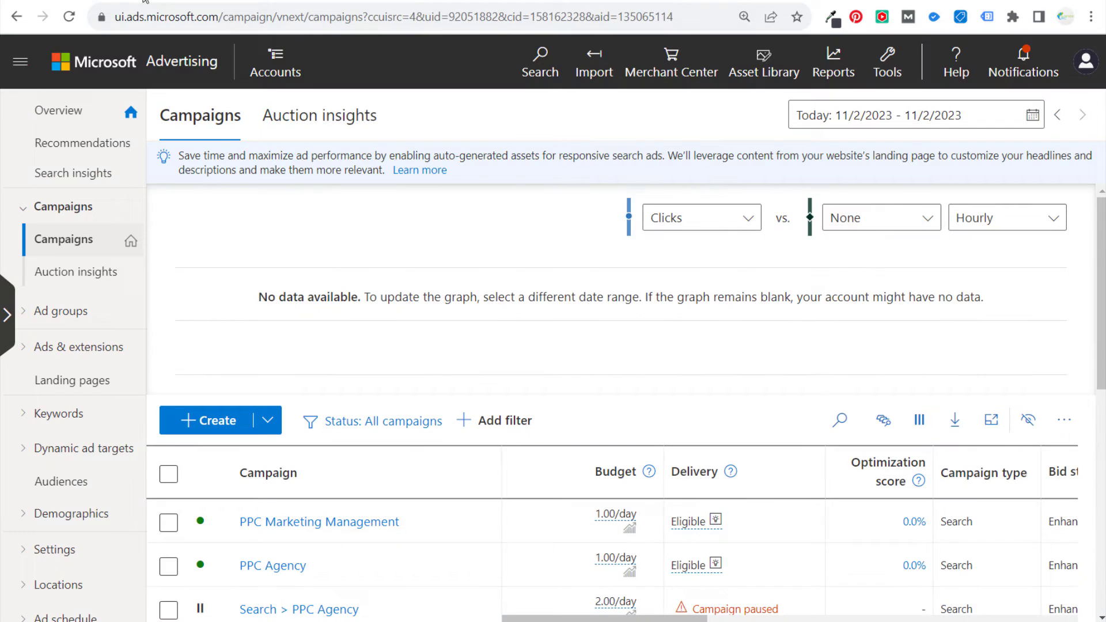
pyautogui.moveTo(428, 103)
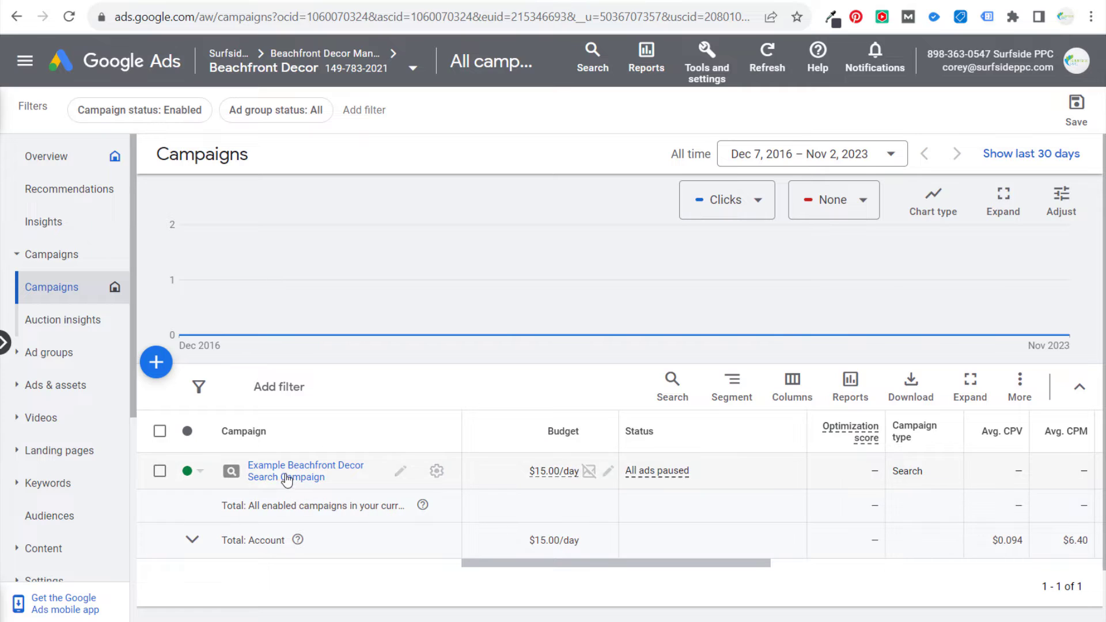
pyautogui.click(145, 0)
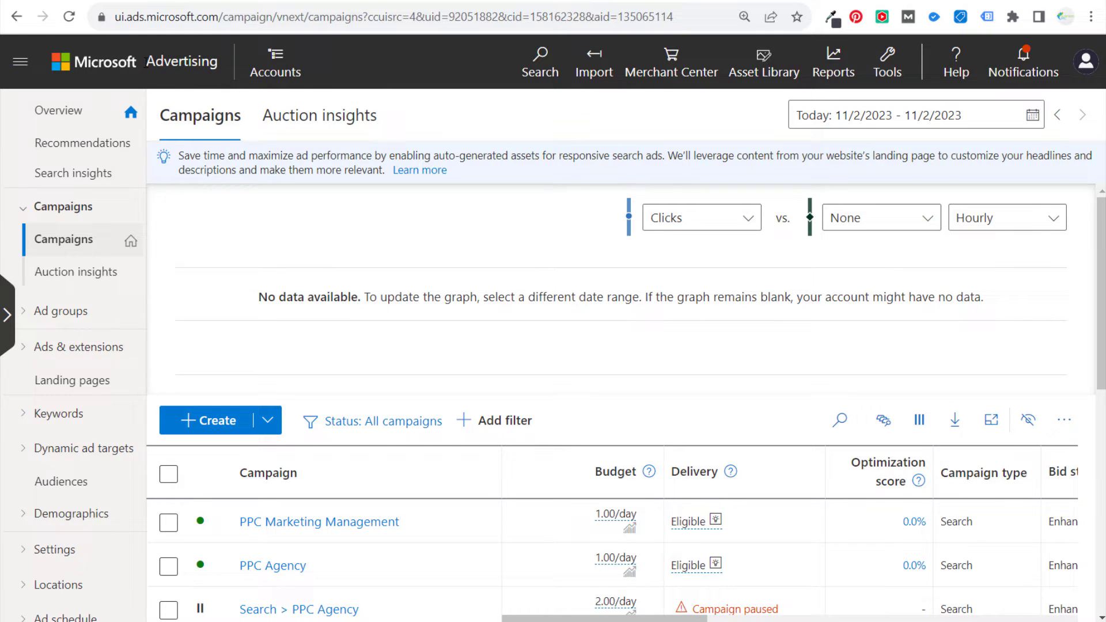
# Step: Start Import from Google Ads, sign in with Google, and select the Beachfront Decor account
pyautogui.click(597, 65)
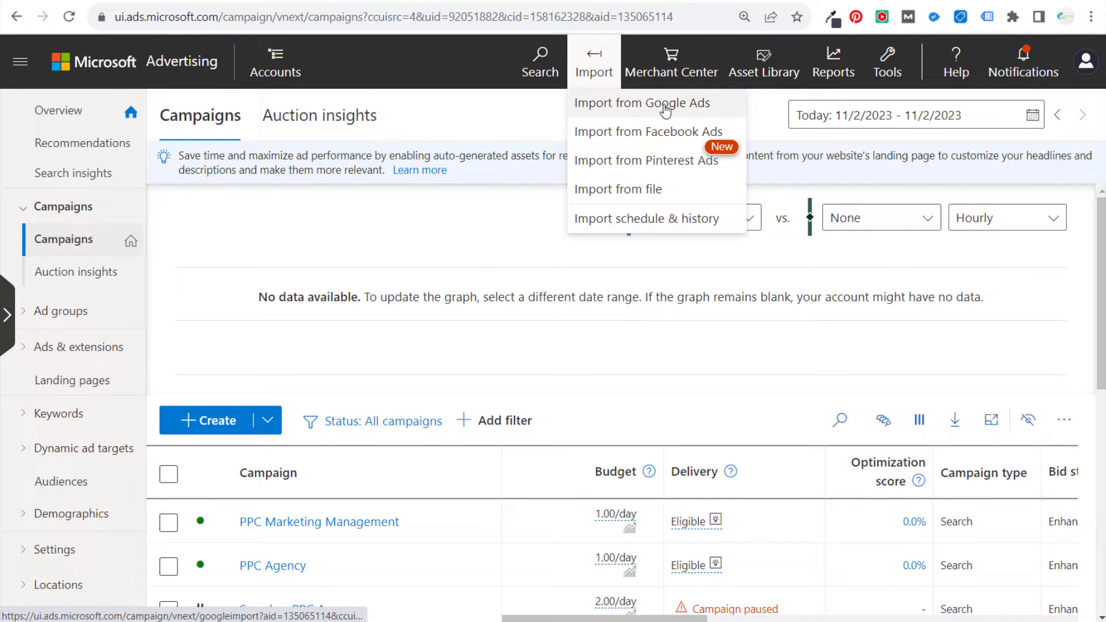
pyautogui.click(646, 109)
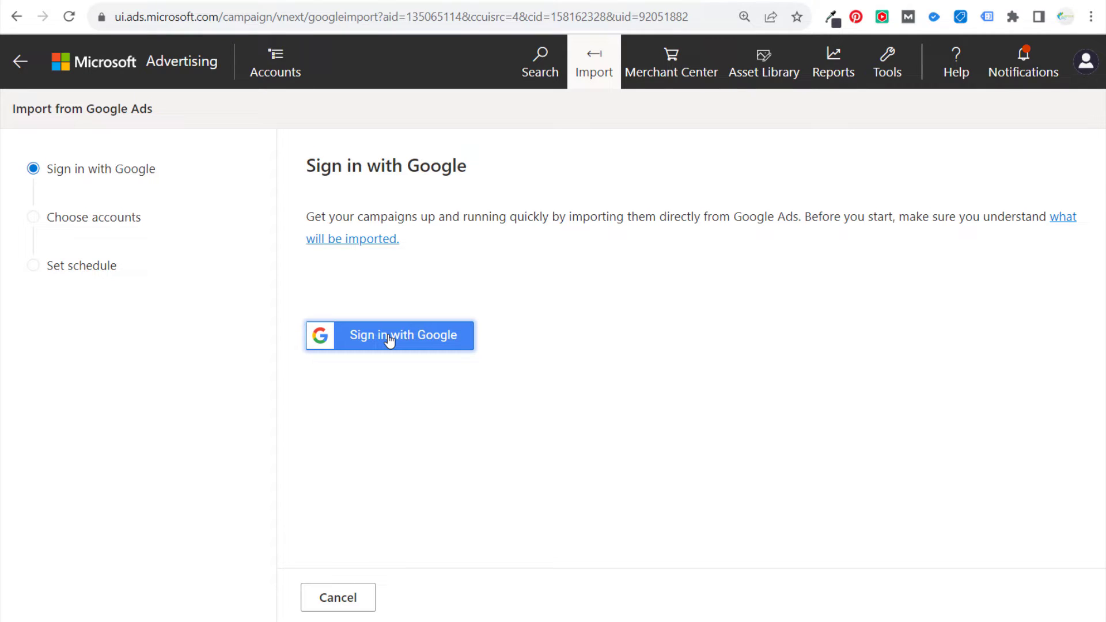
pyautogui.click(389, 336)
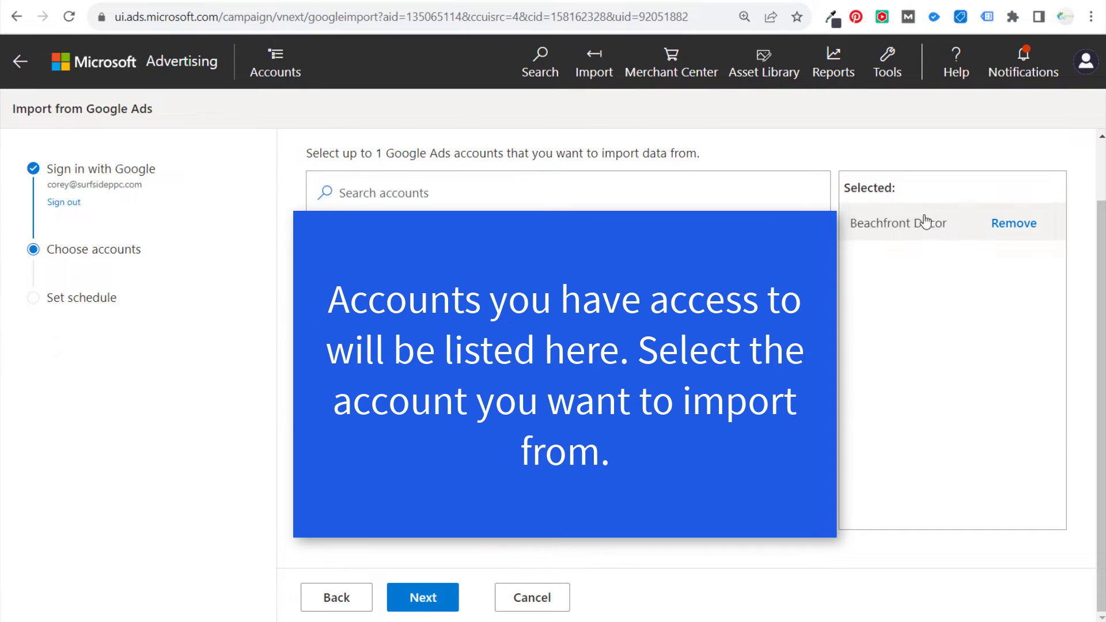
pyautogui.click(98, 1)
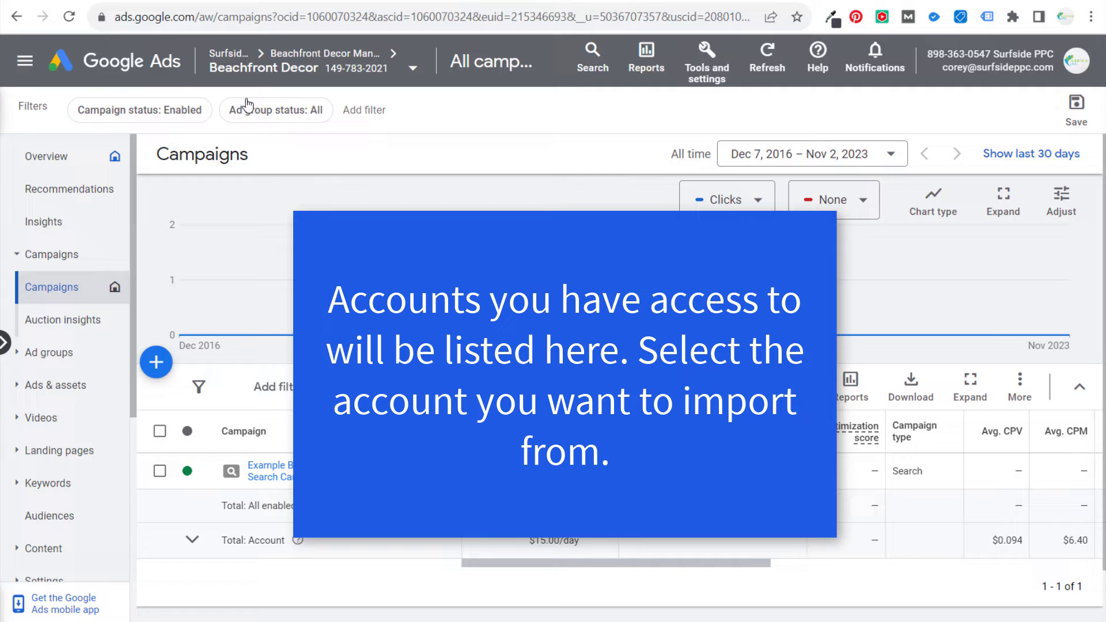
pyautogui.click(149, 2)
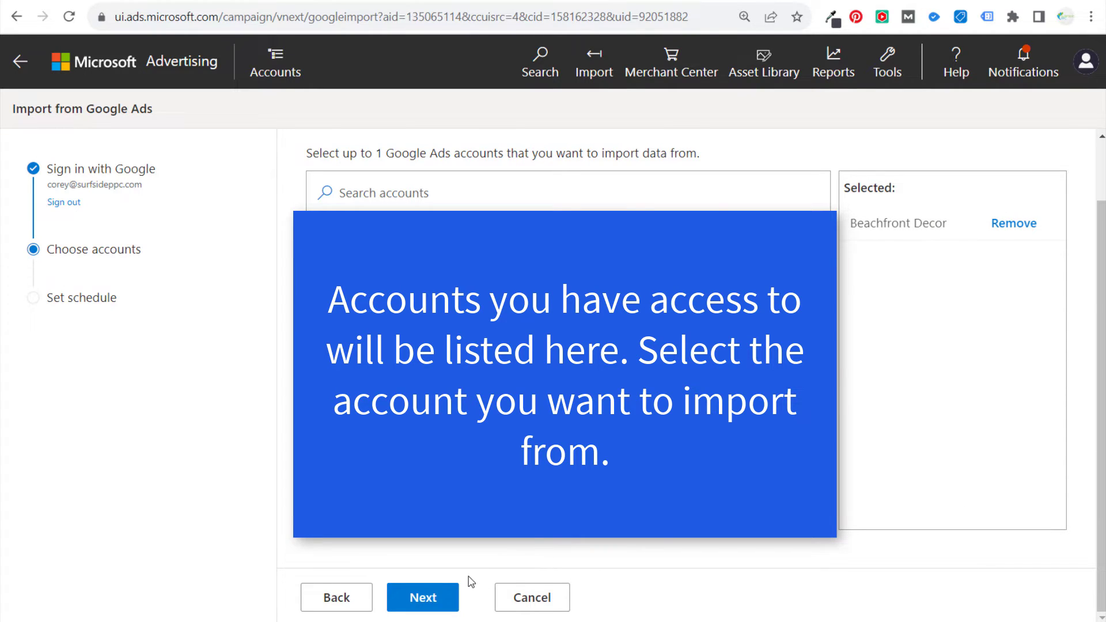
# Step: Set import 'Now Import - F10415P1 - 2023-11-02' to a Custom schedule running Once now
pyautogui.click(431, 610)
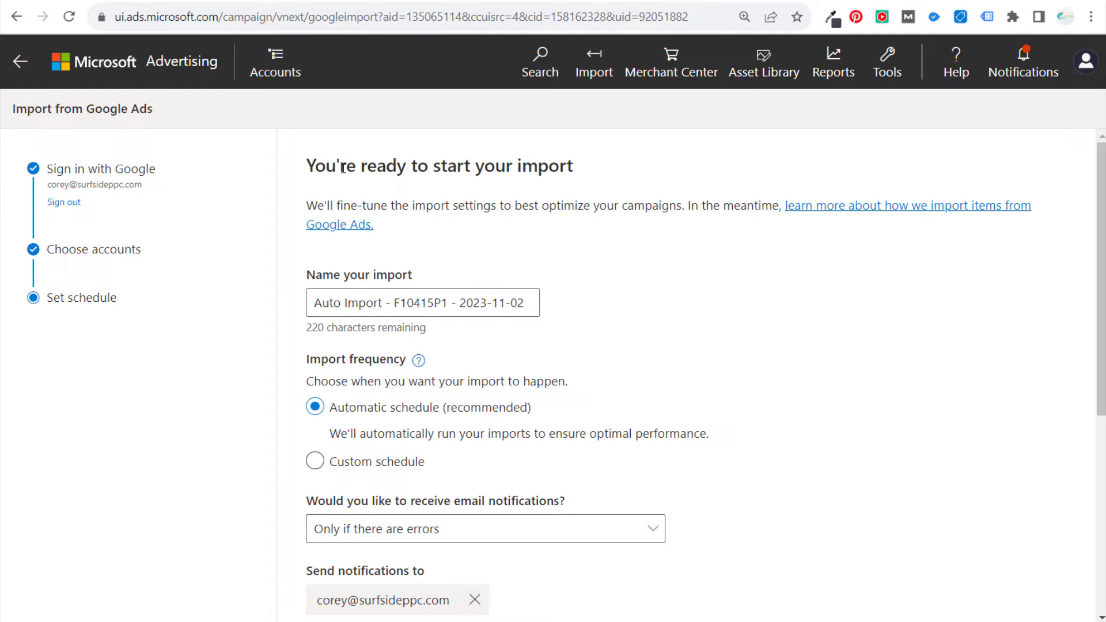
pyautogui.click(392, 307)
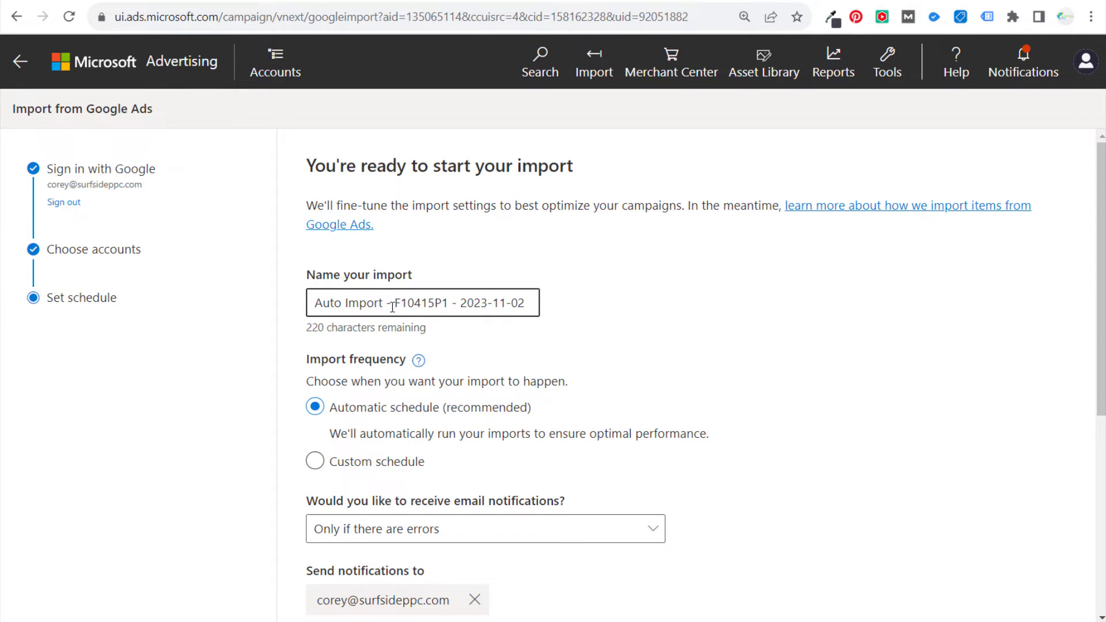
pyautogui.scroll(-2, 618, 301)
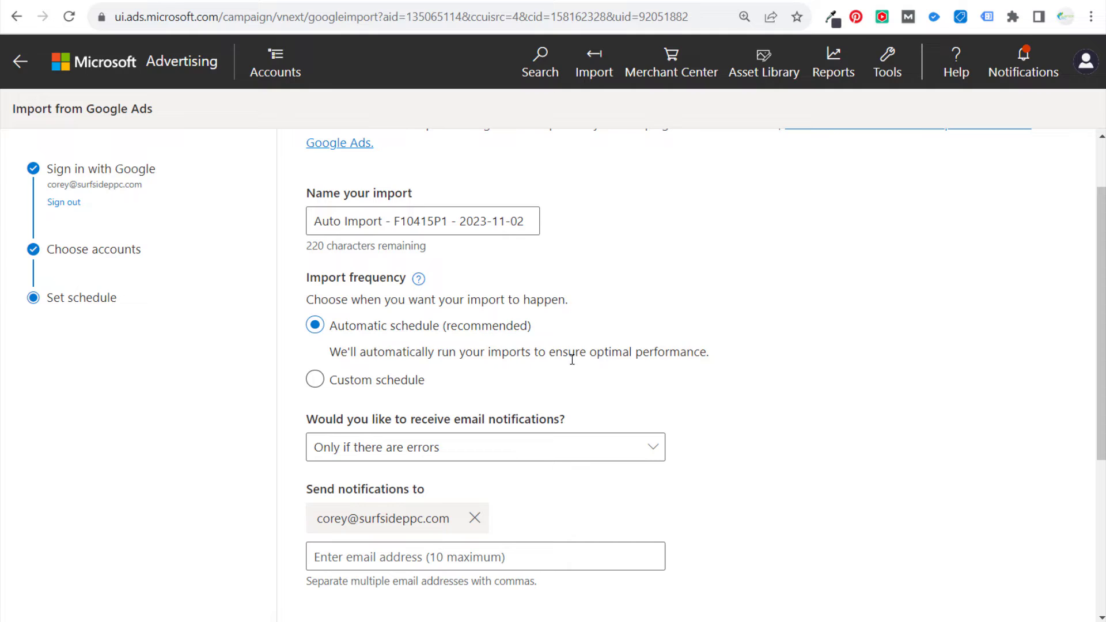
pyautogui.moveTo(377, 359); pyautogui.dragTo(507, 357)
pyautogui.click(549, 357)
pyautogui.click(367, 381)
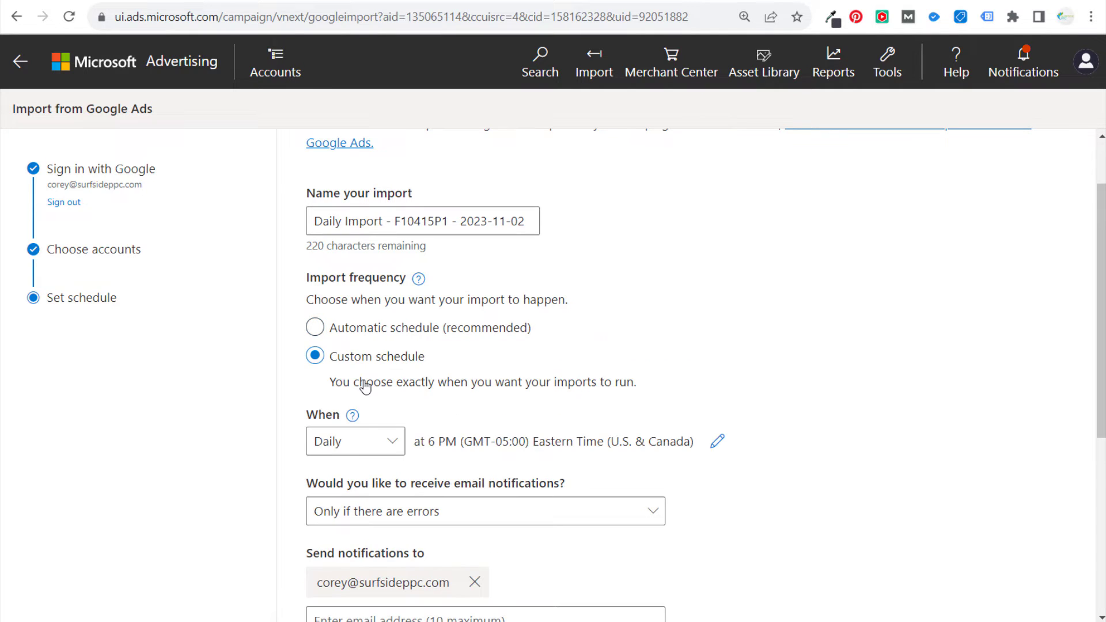
pyautogui.click(388, 445)
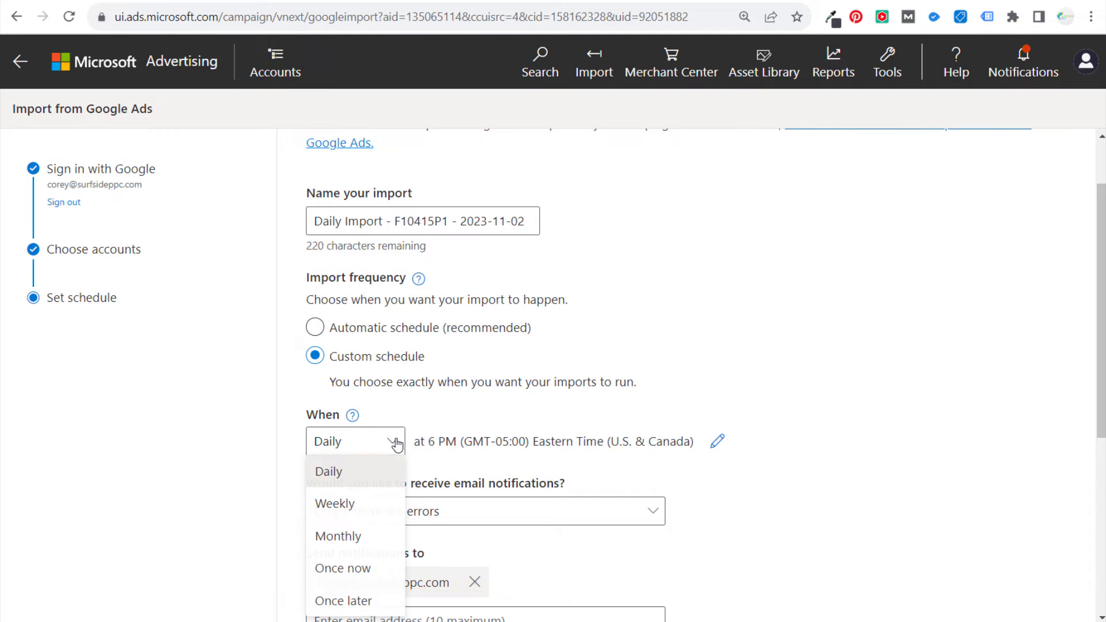
pyautogui.click(356, 581)
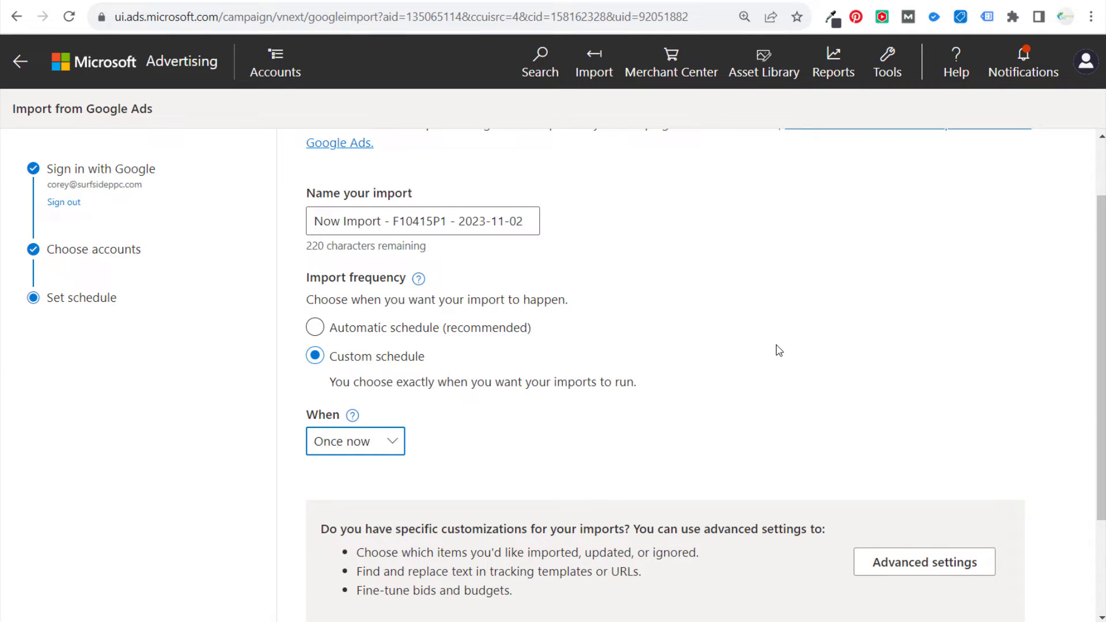
# Step: Check the active account in the Accounts flyout and compare with the Google Ads tab
pyautogui.click(121, 1)
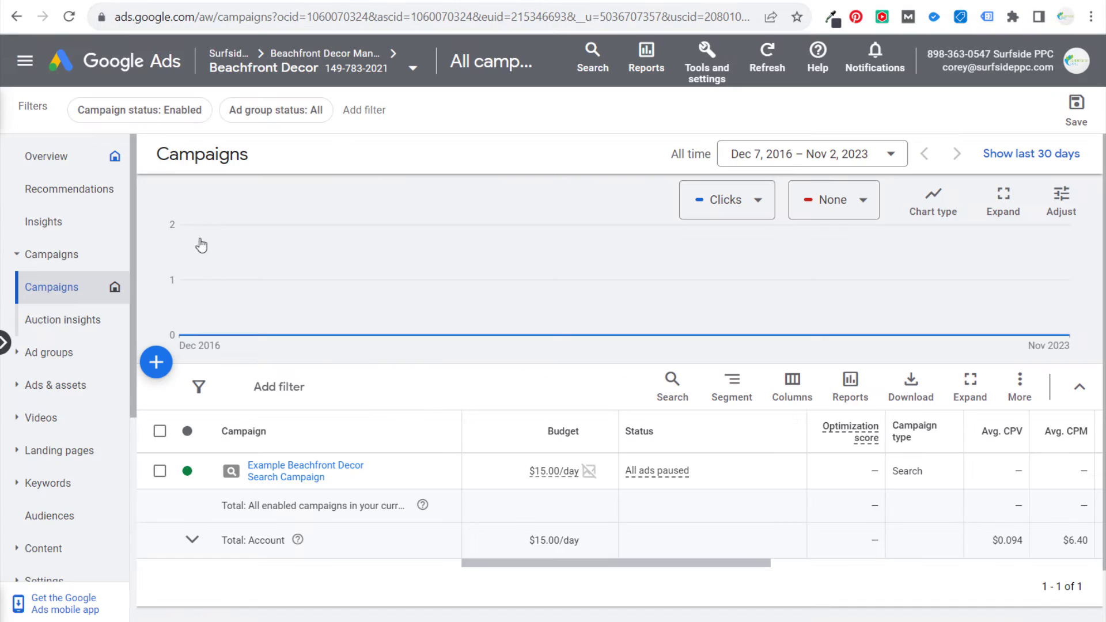
pyautogui.click(146, 2)
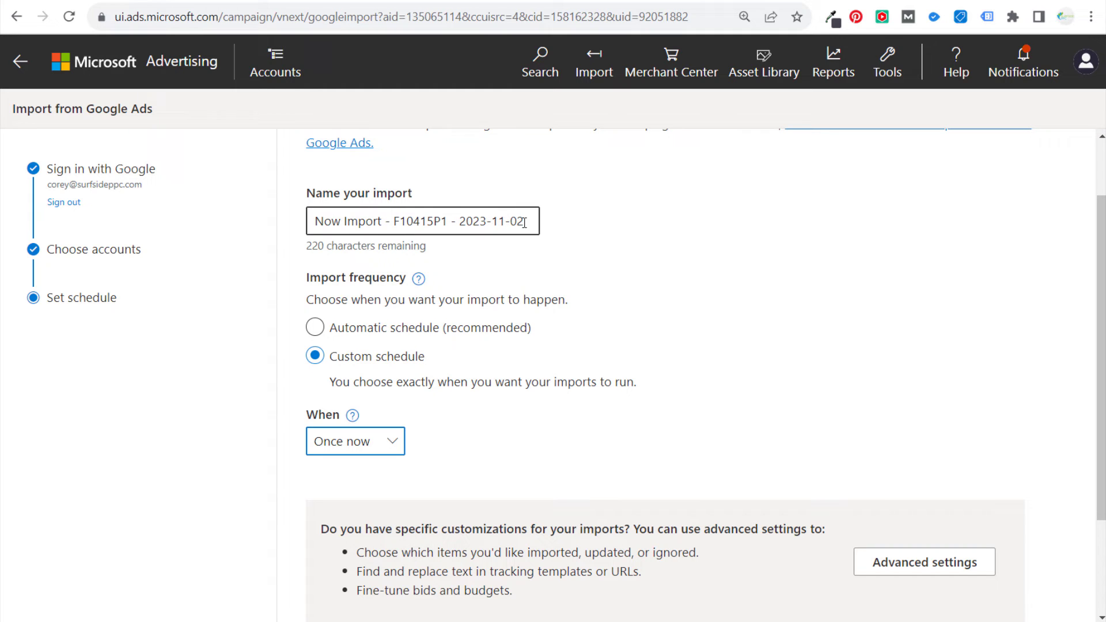
pyautogui.click(121, 1)
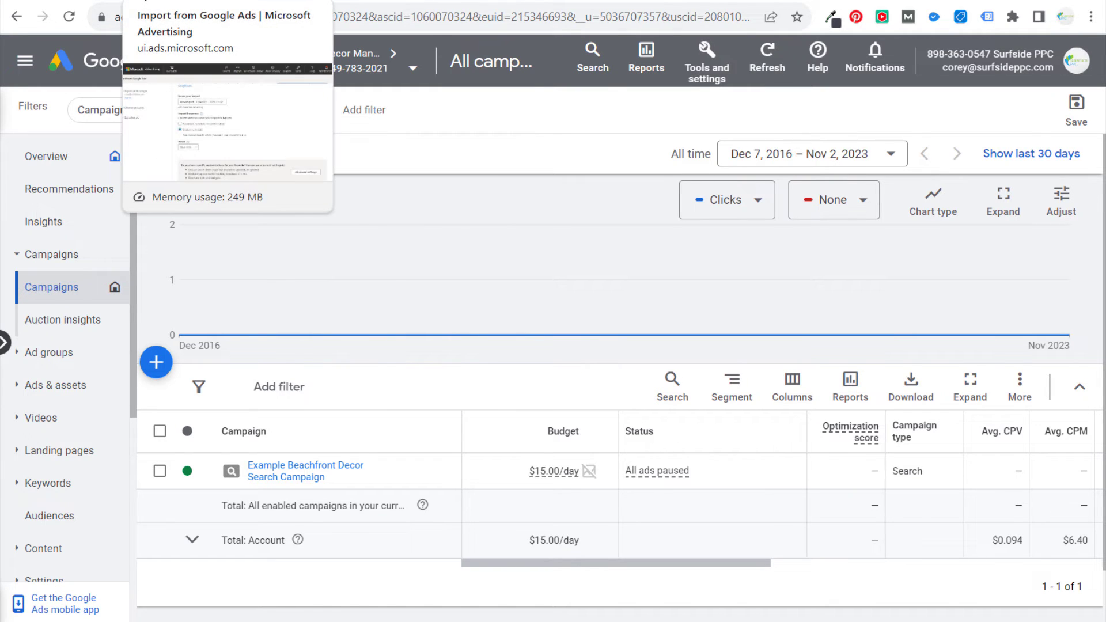
pyautogui.click(173, 1)
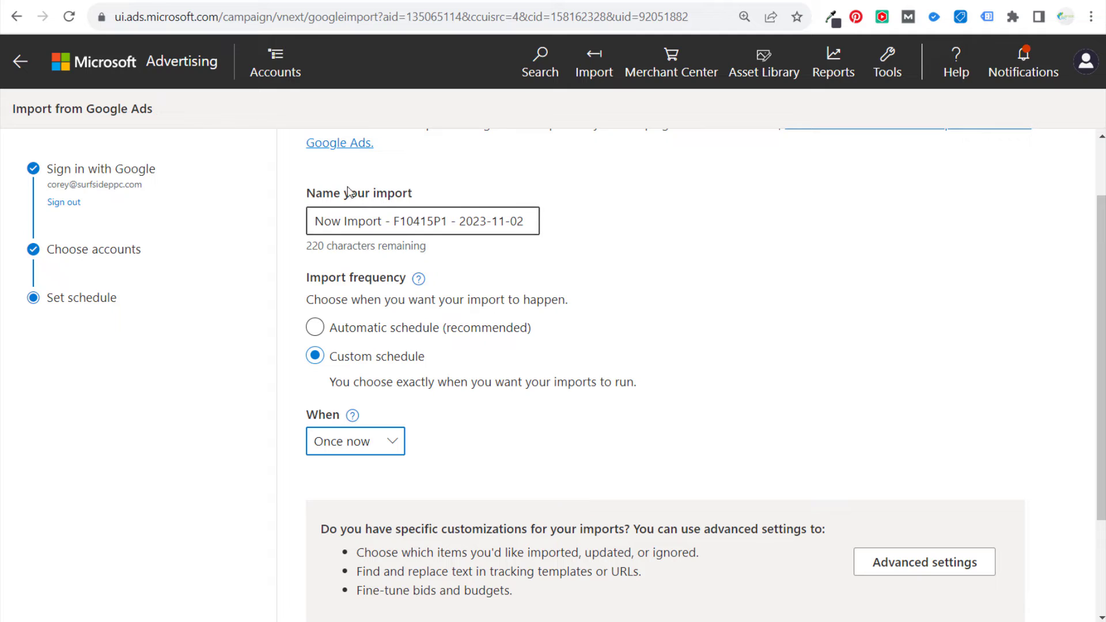
pyautogui.click(276, 64)
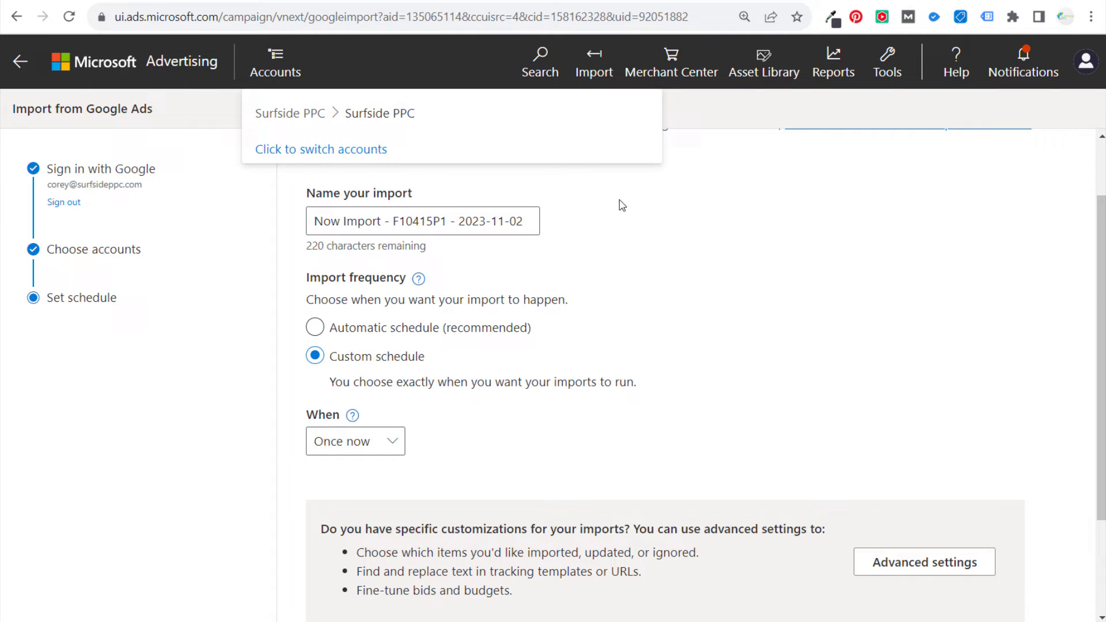
pyautogui.click(98, 1)
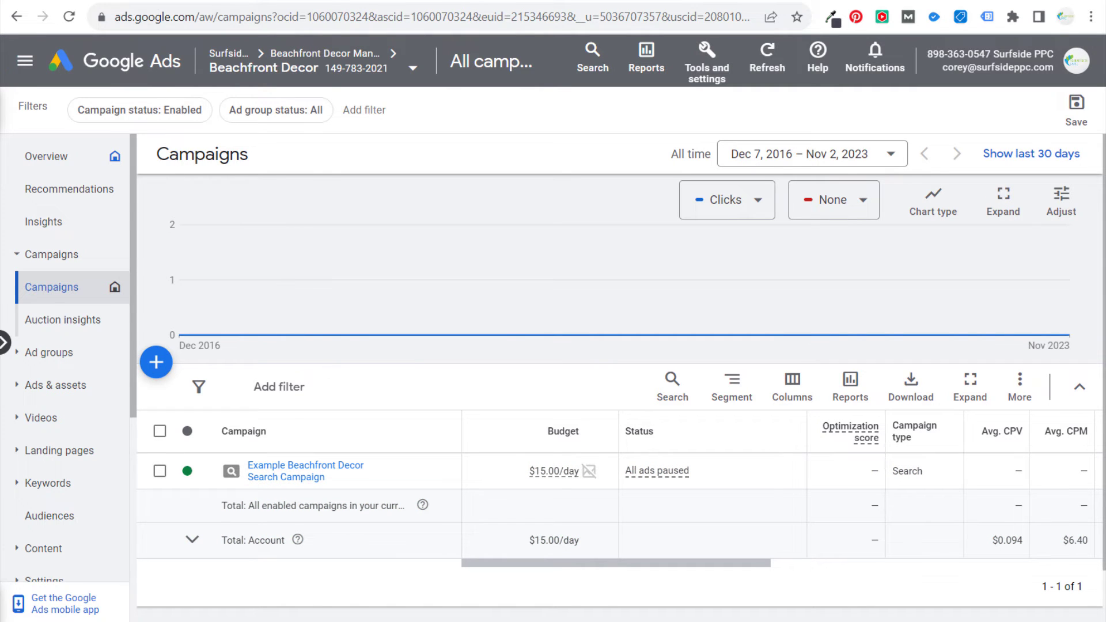
pyautogui.click(167, 1)
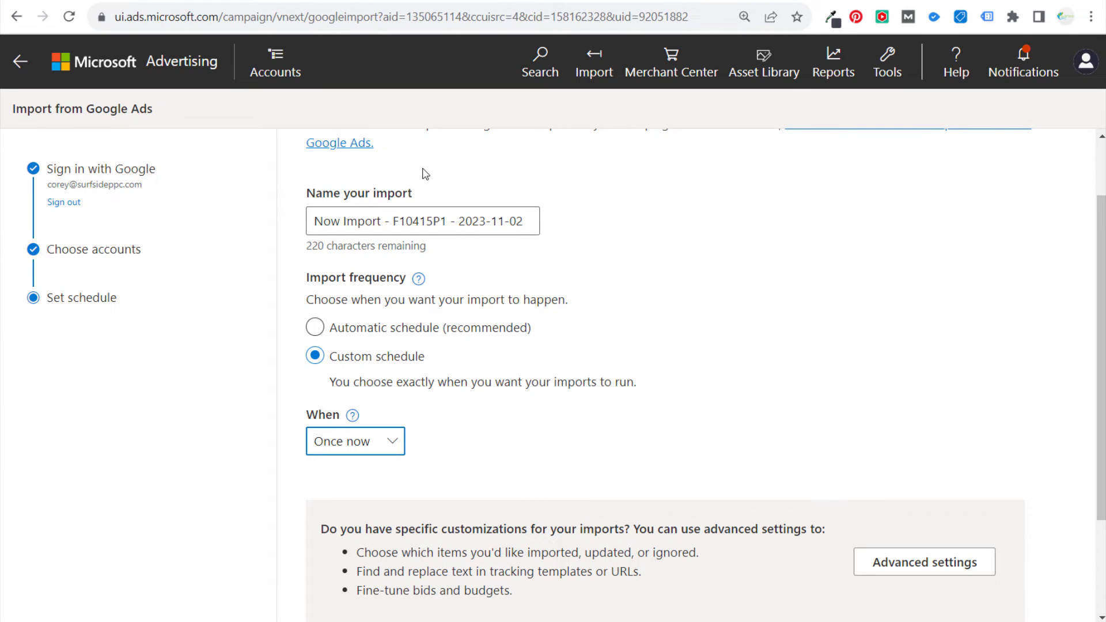
pyautogui.scroll(1, 778, 315)
# Step: Review the Advanced settings options and start the Google Ads import
pyautogui.scroll(-1, 775, 306)
pyautogui.scroll(-1, 813, 346)
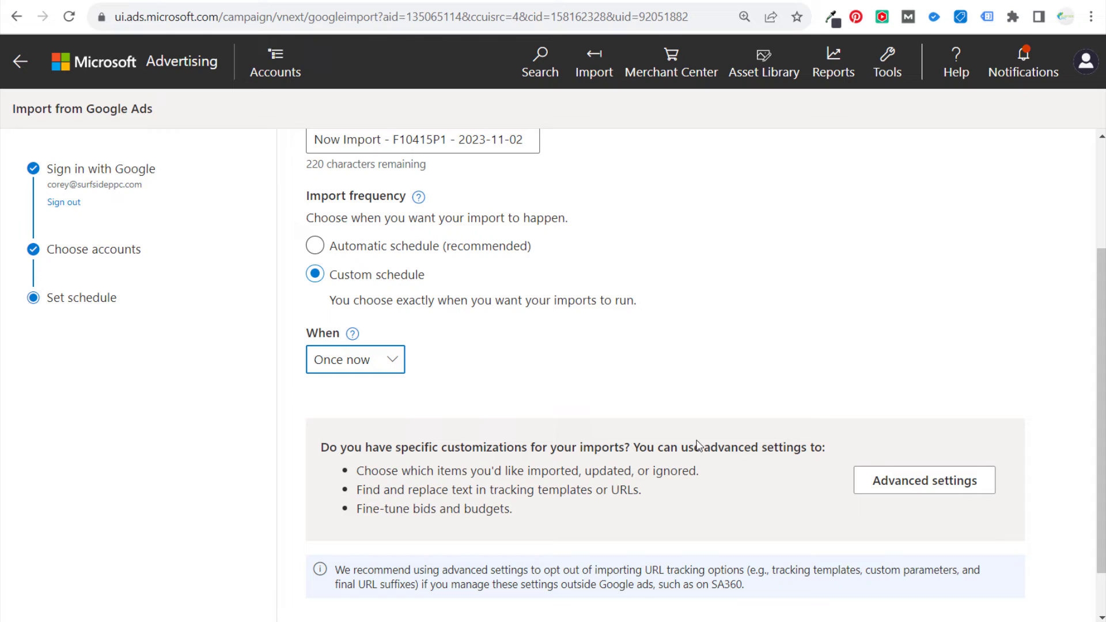
pyautogui.moveTo(359, 471); pyautogui.dragTo(495, 486)
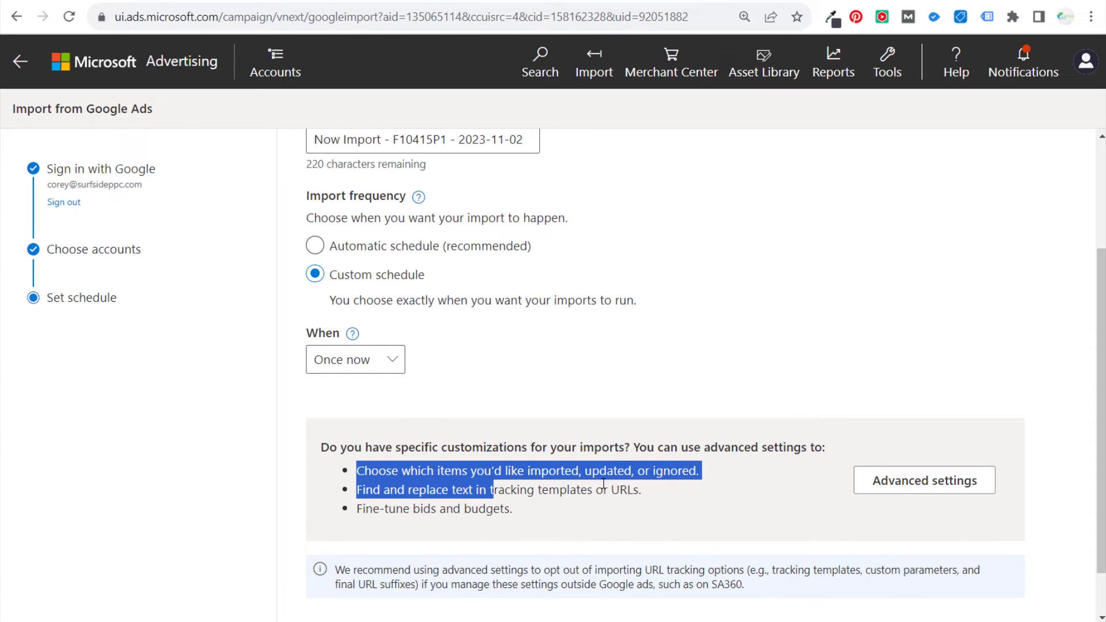
pyautogui.click(534, 488)
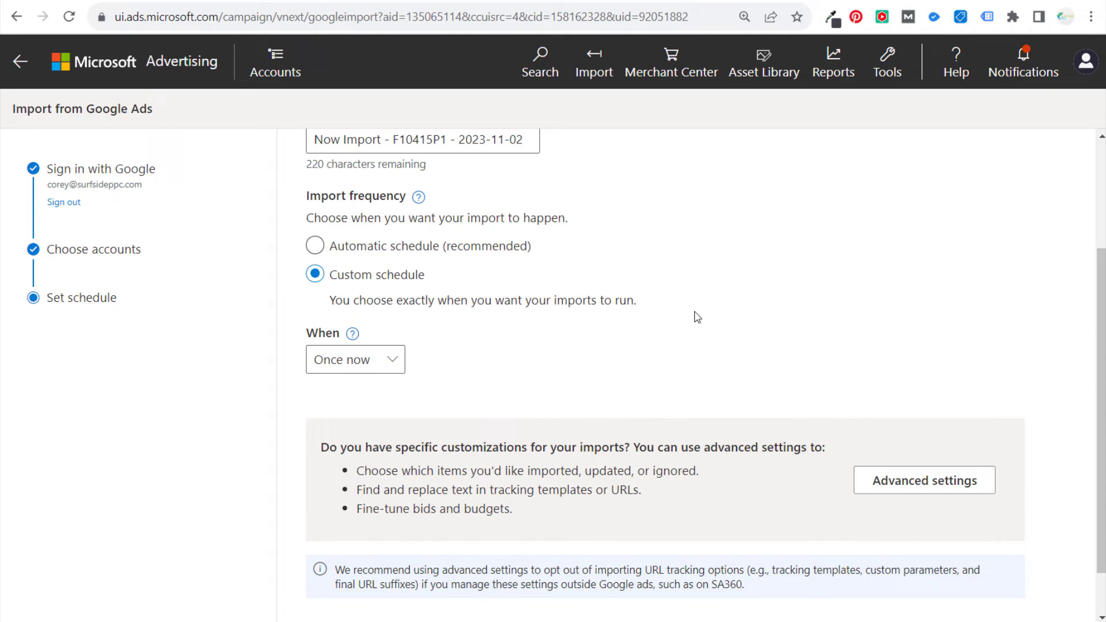
pyautogui.scroll(-1, 749, 294)
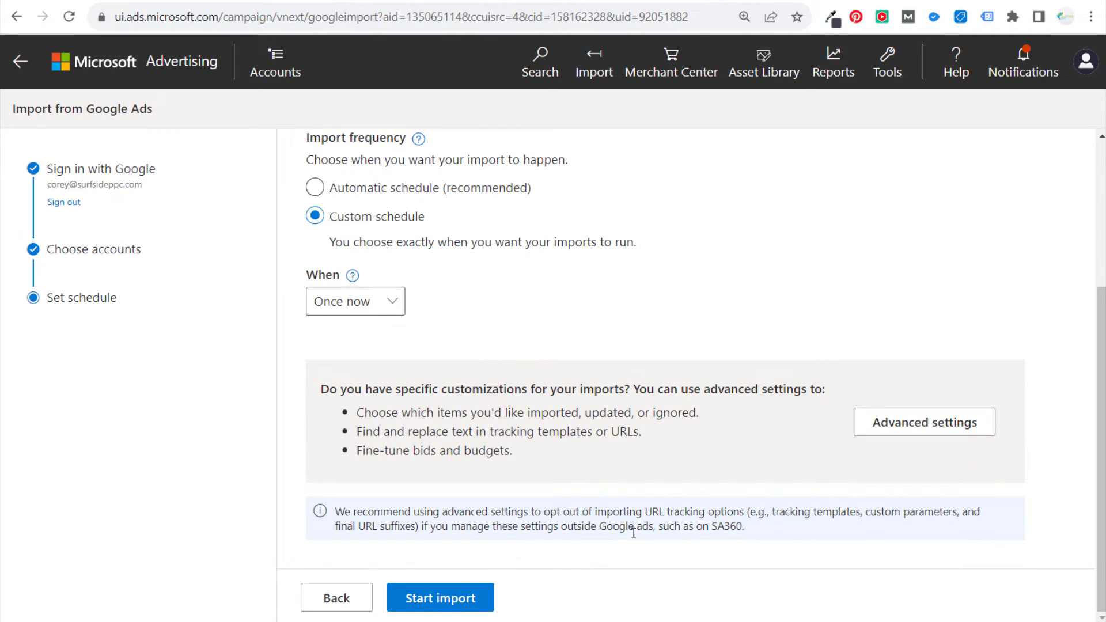
pyautogui.click(453, 599)
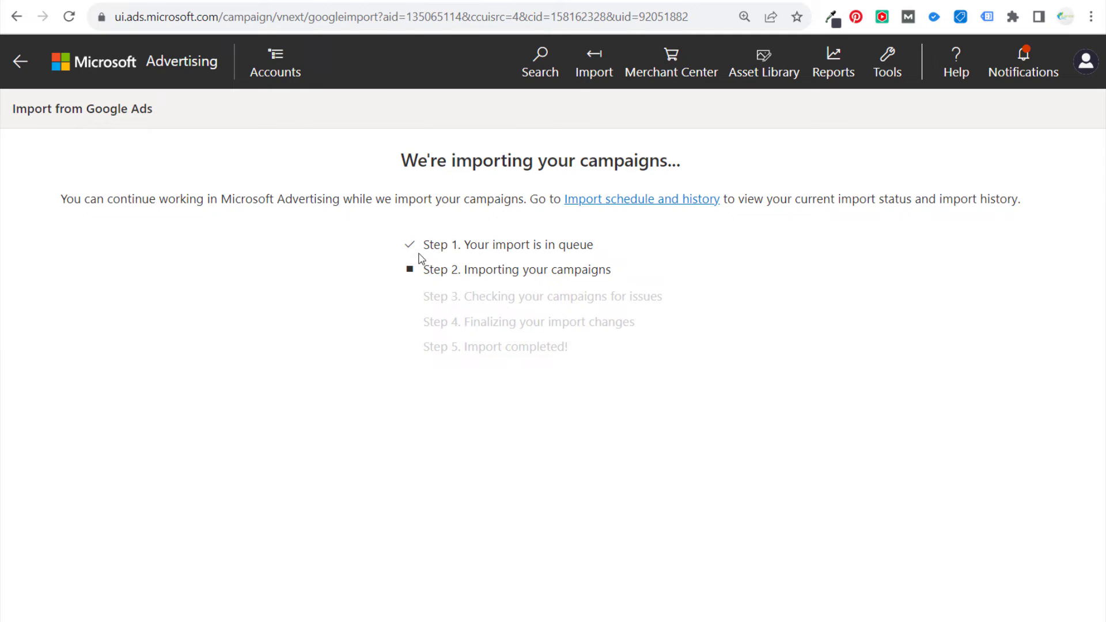
# Step: After the import finishes with 70 new and 3 skipped items, view the imported campaigns
pyautogui.moveTo(462, 250); pyautogui.dragTo(630, 265)
pyautogui.click(484, 247)
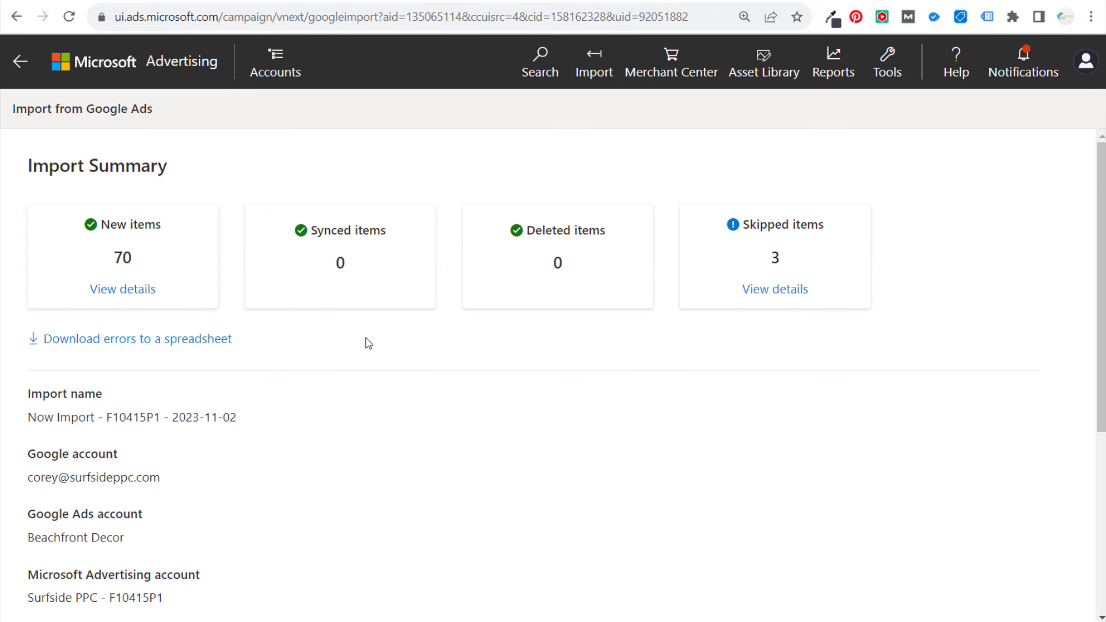
pyautogui.scroll(-3, 538, 351)
pyautogui.scroll(-2, 538, 351)
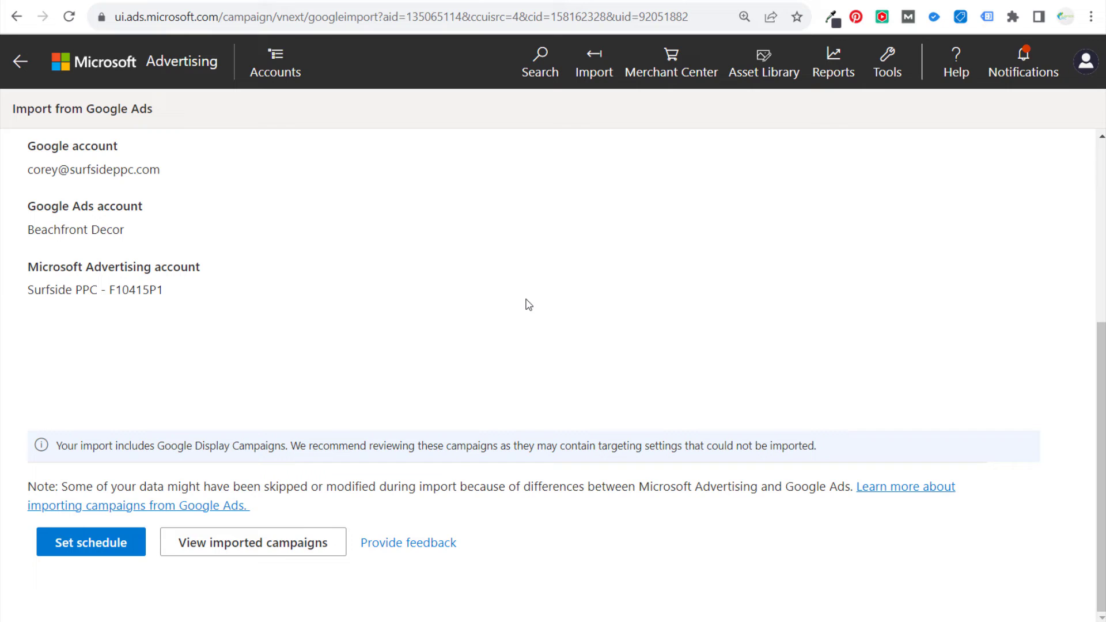
pyautogui.click(279, 553)
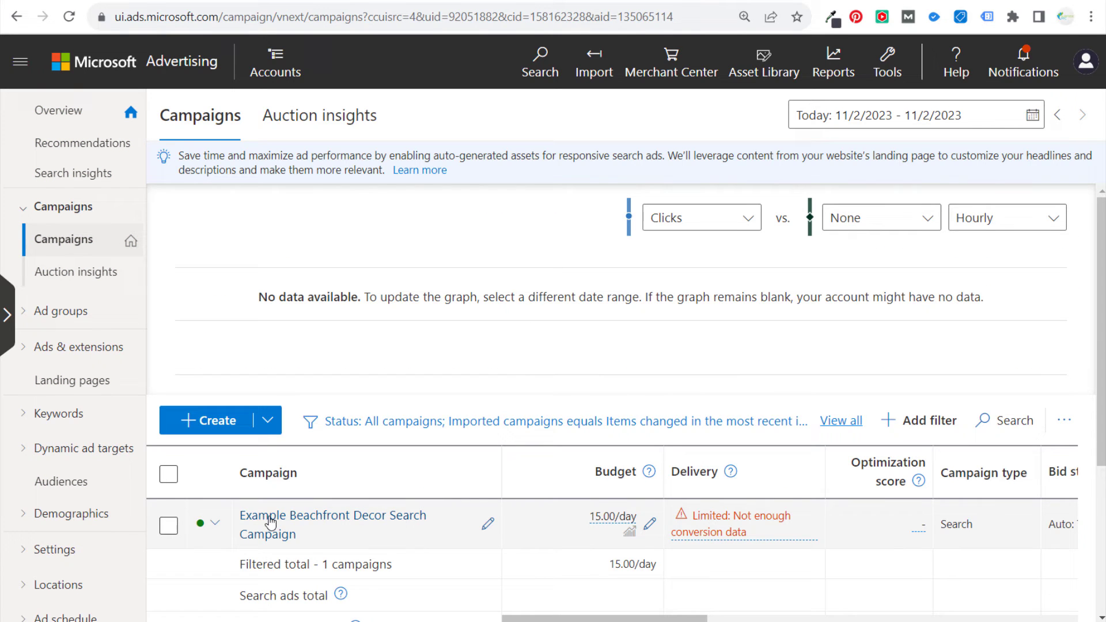
# Step: Open Example Beachfront Decor Search Campaign to see its Mermaid, Shark and Beach Crib Bedding ad groups
pyautogui.click(265, 524)
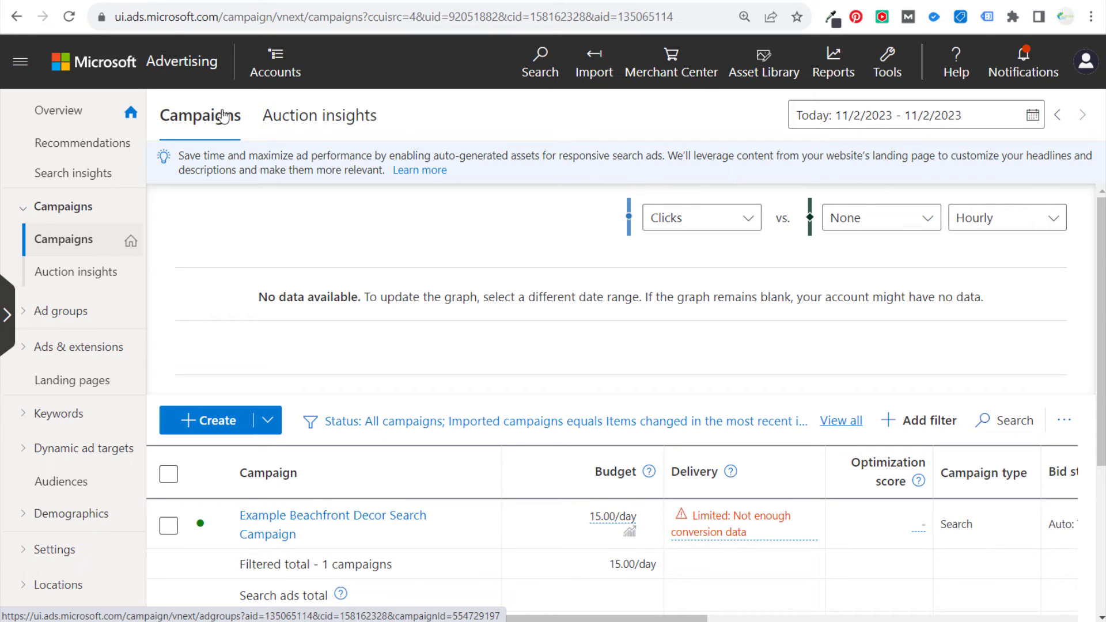
pyautogui.hotkey('ctrl', 'Tab')
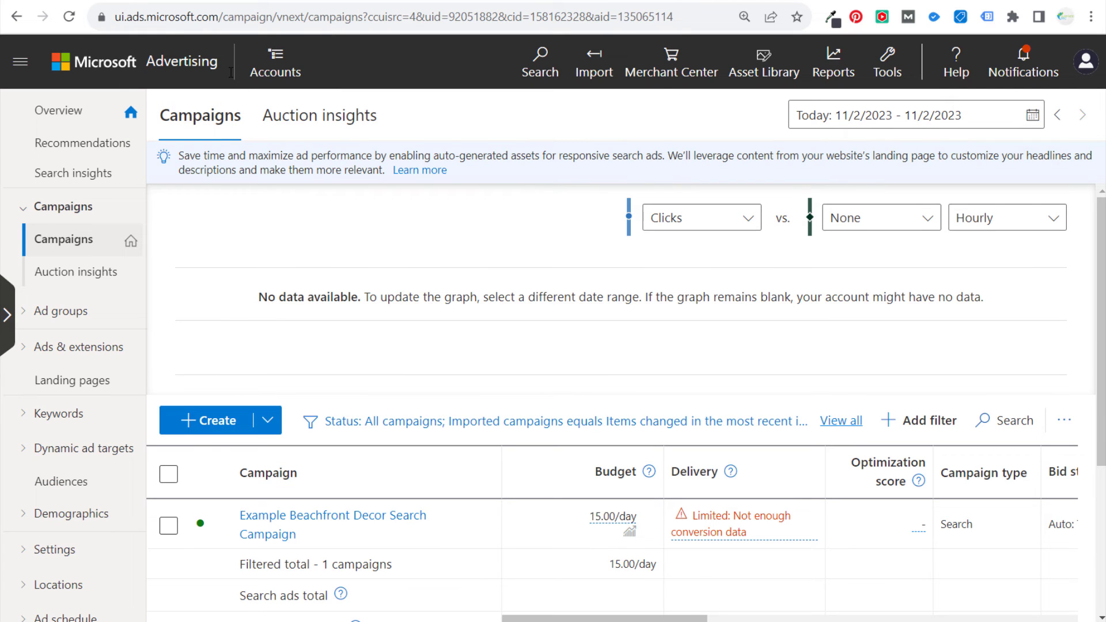
pyautogui.click(273, 514)
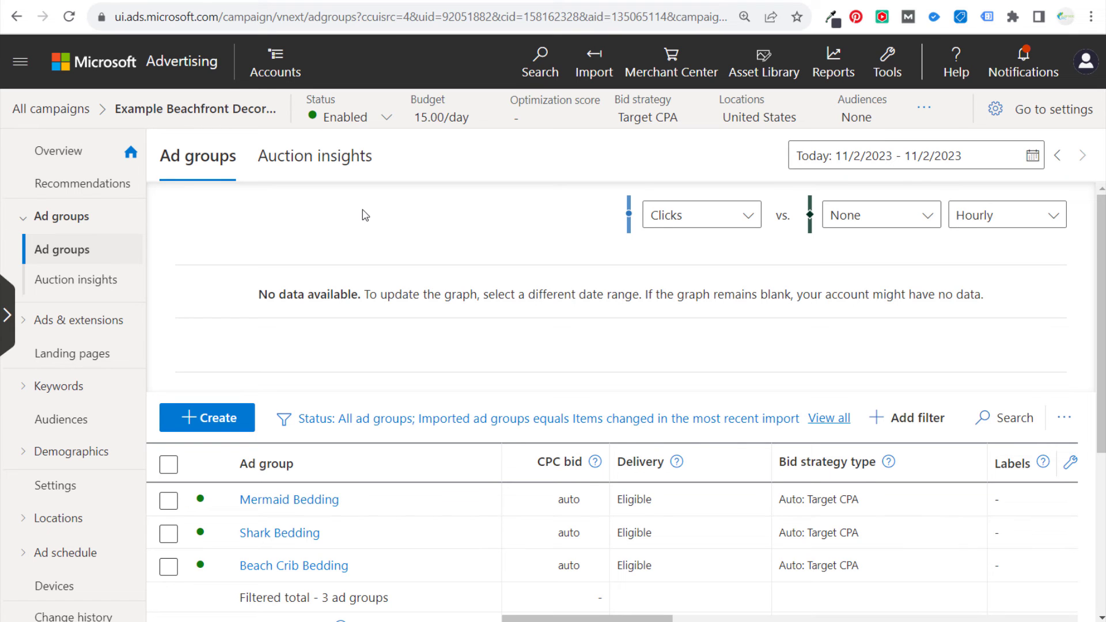
pyautogui.click(131, 2)
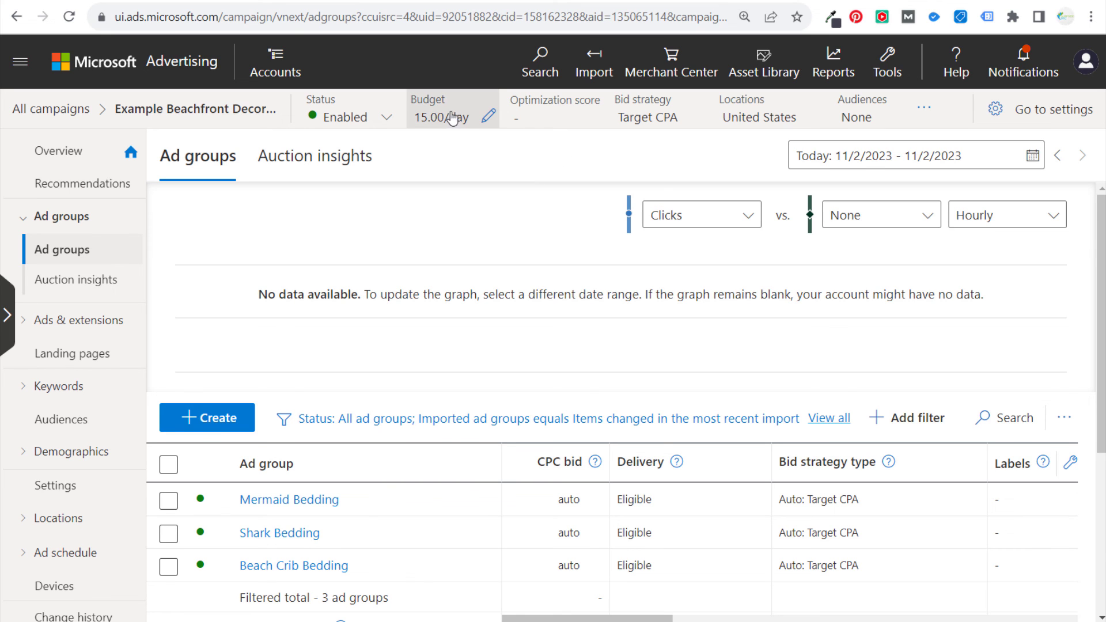
pyautogui.click(276, 64)
pyautogui.click(120, 4)
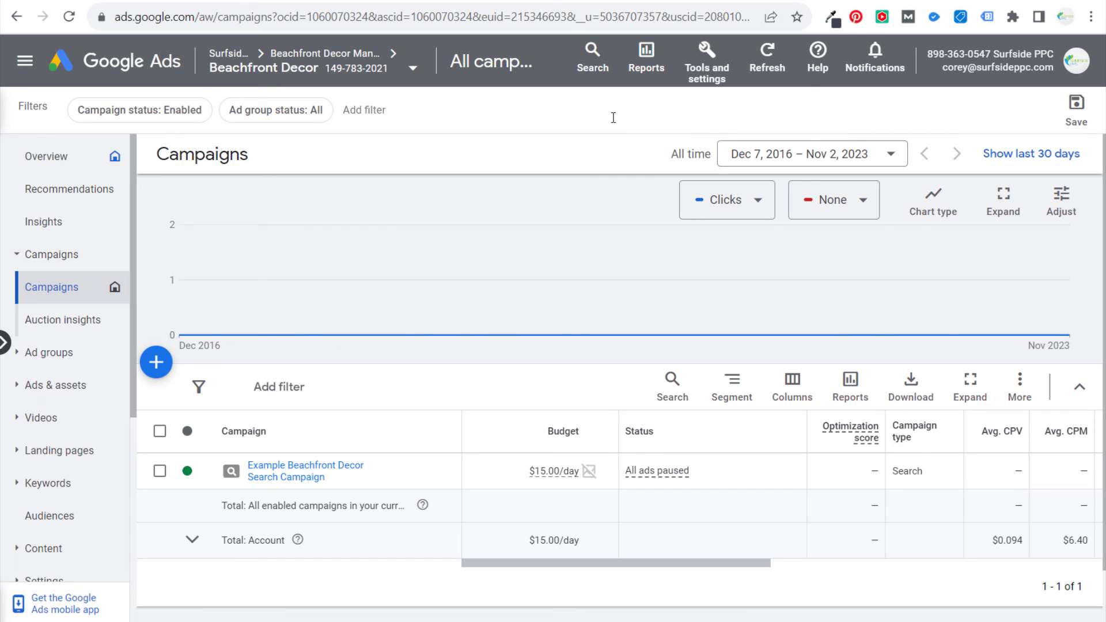
pyautogui.hotkey('ctrl', 'Tab')
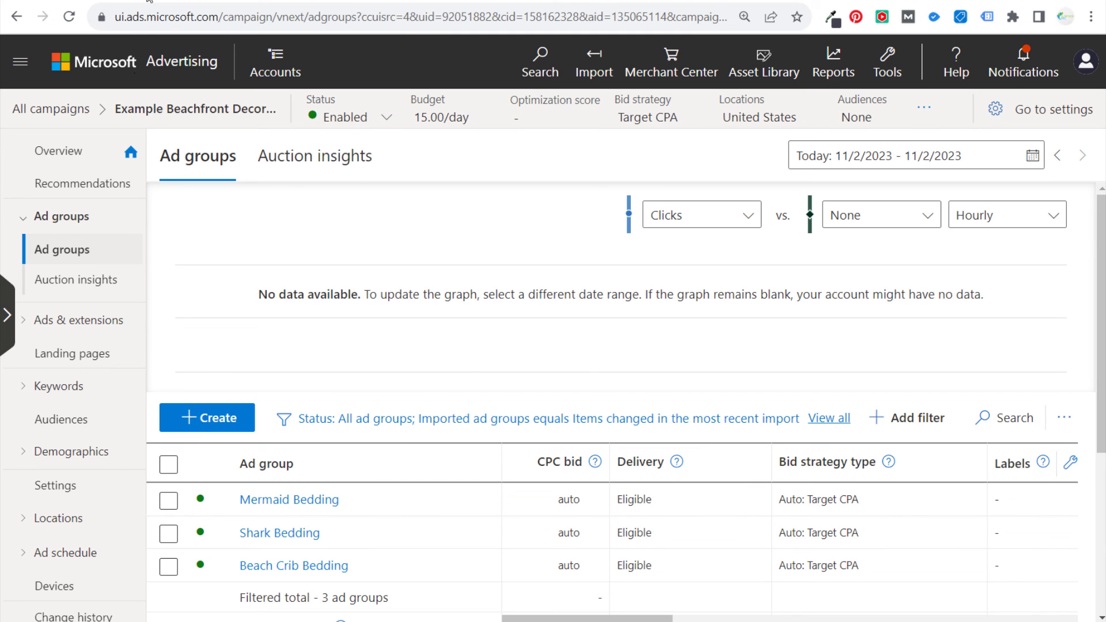